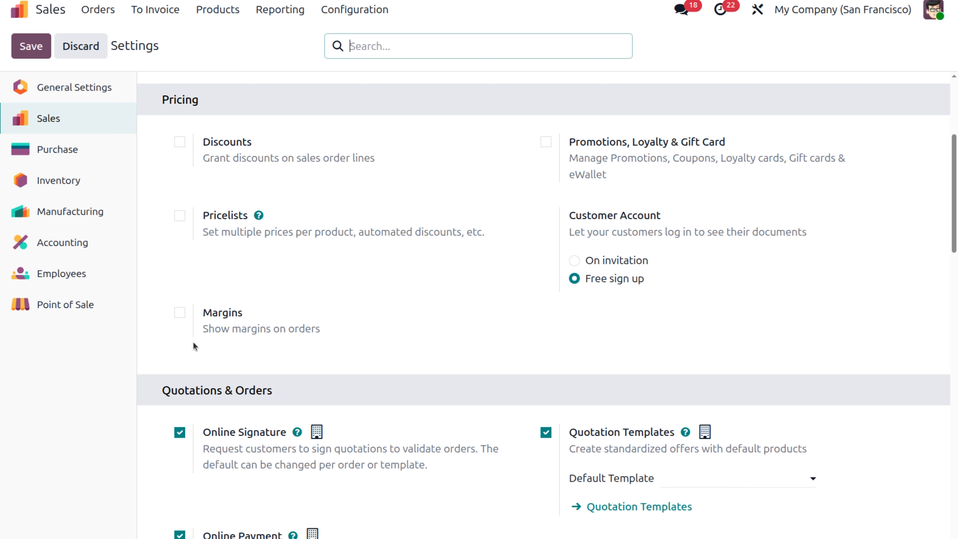
# Enable the Margins option in the Sales pricing settings and save the settings
pyautogui.click(180, 313)
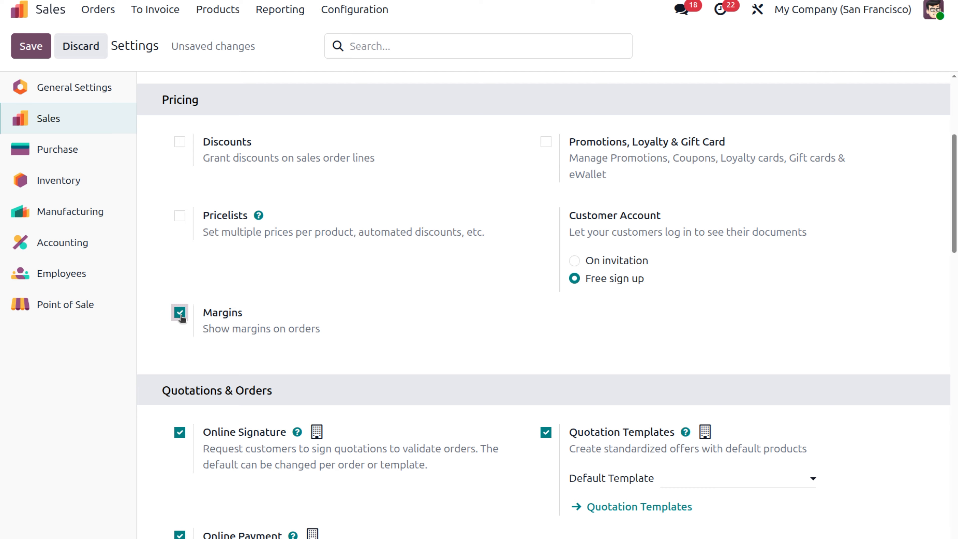
pyautogui.click(37, 48)
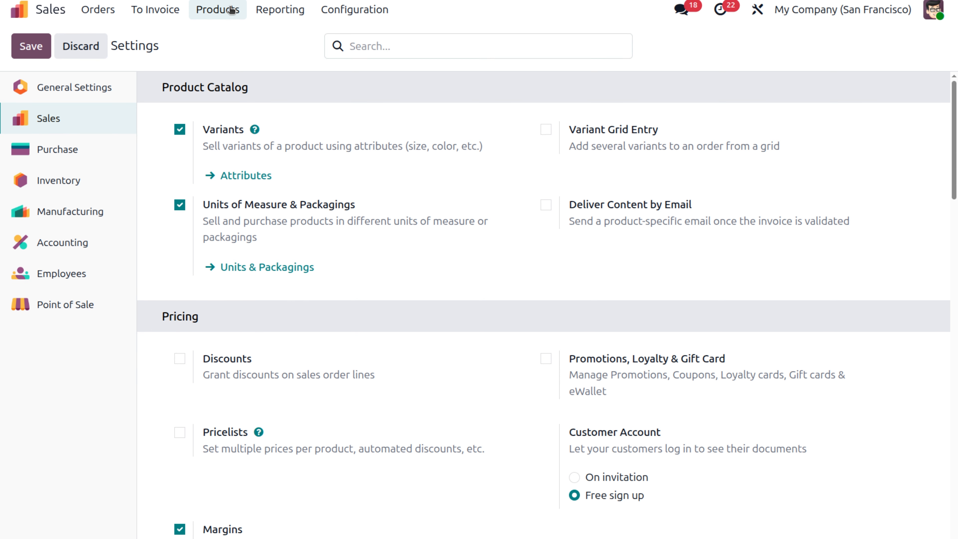
# Open the Green Tea product record from the sales product catalog
pyautogui.click(221, 10)
pyautogui.click(227, 40)
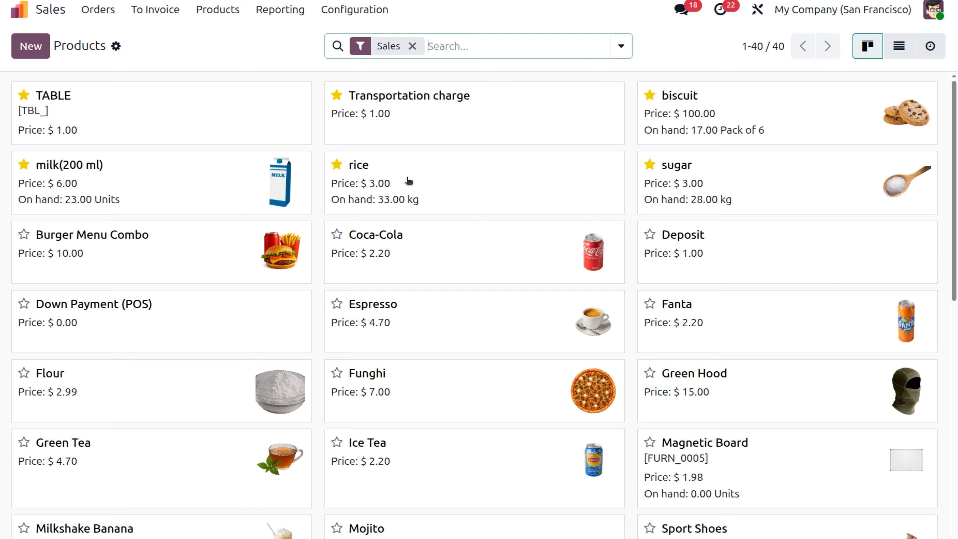
pyautogui.scroll(-3, 409, 181)
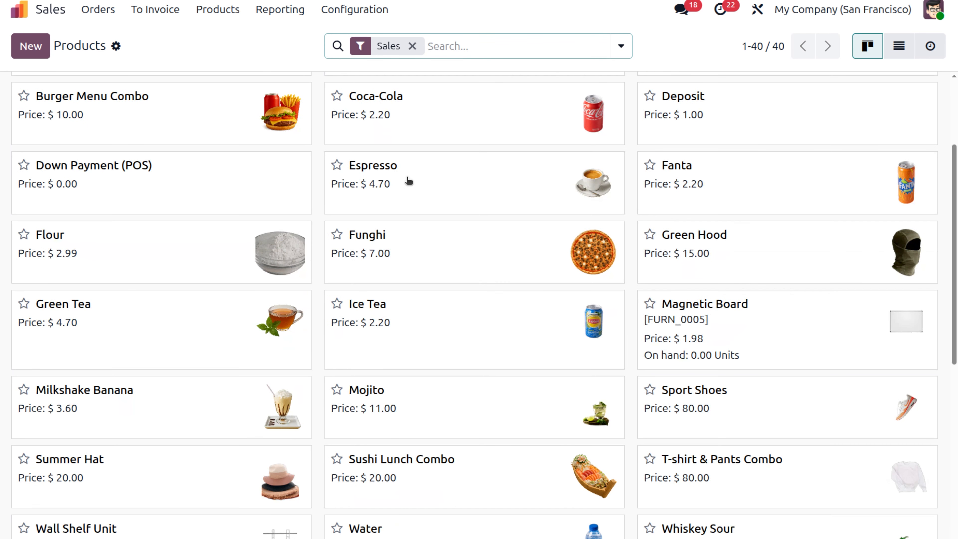
pyautogui.click(121, 348)
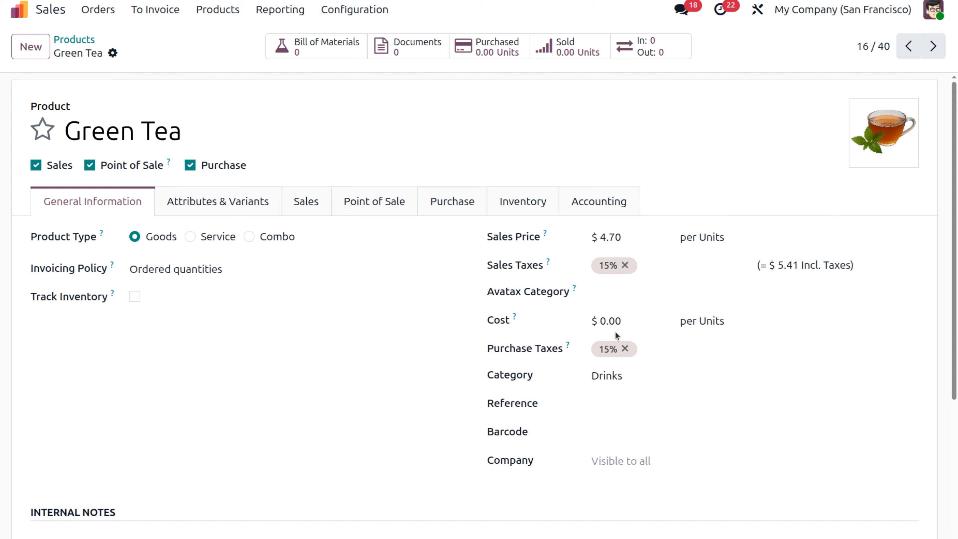
# Set the Green Tea product's cost to $1.00 per unit and save the product
pyautogui.click(619, 319)
pyautogui.press('BackSpace')
pyautogui.write('1')
pyautogui.click(274, 381)
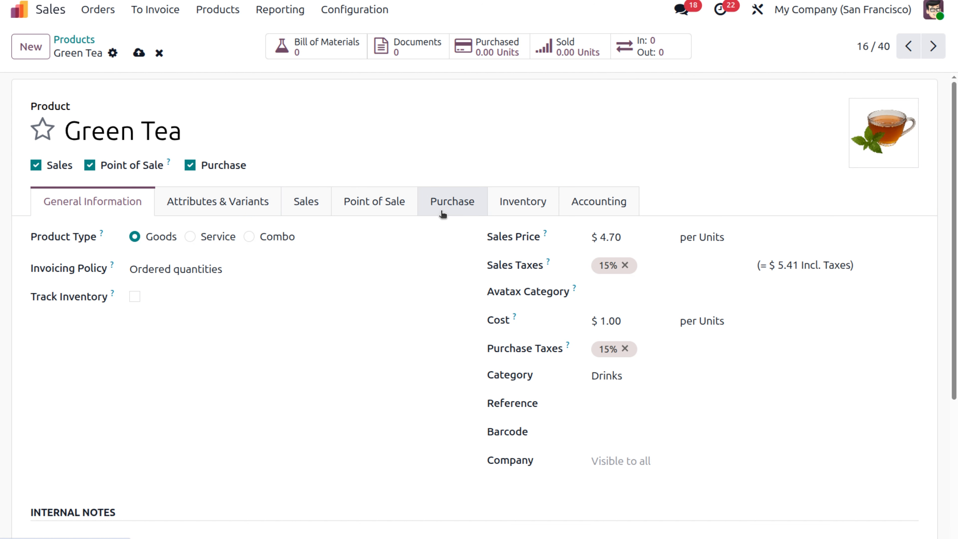
pyautogui.click(453, 203)
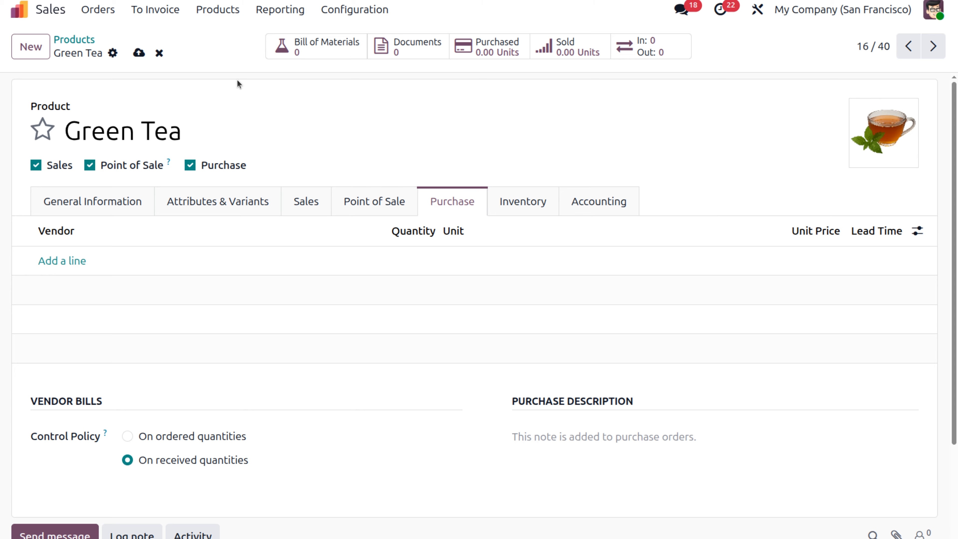
pyautogui.click(136, 53)
pyautogui.click(93, 208)
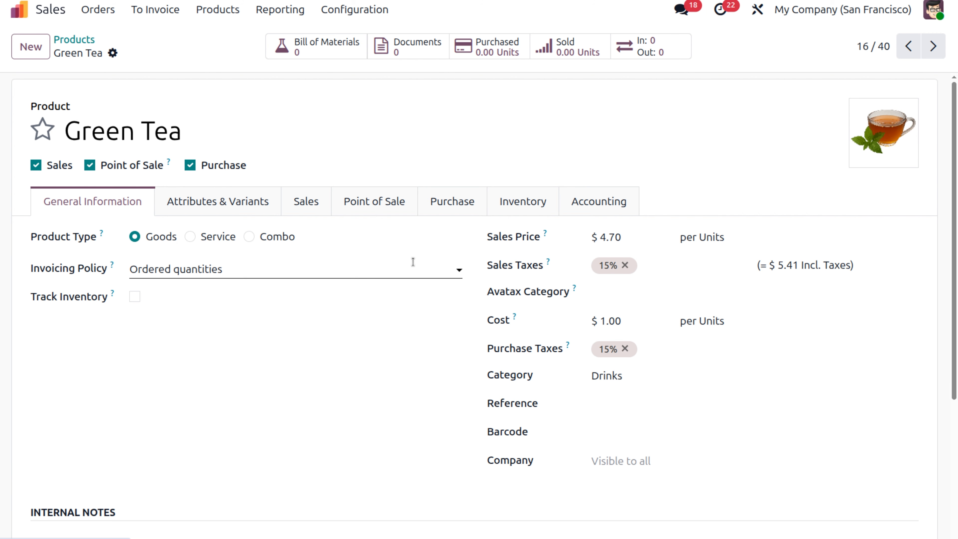
# Create a new sales quotation and select the existing customer for it
pyautogui.click(107, 11)
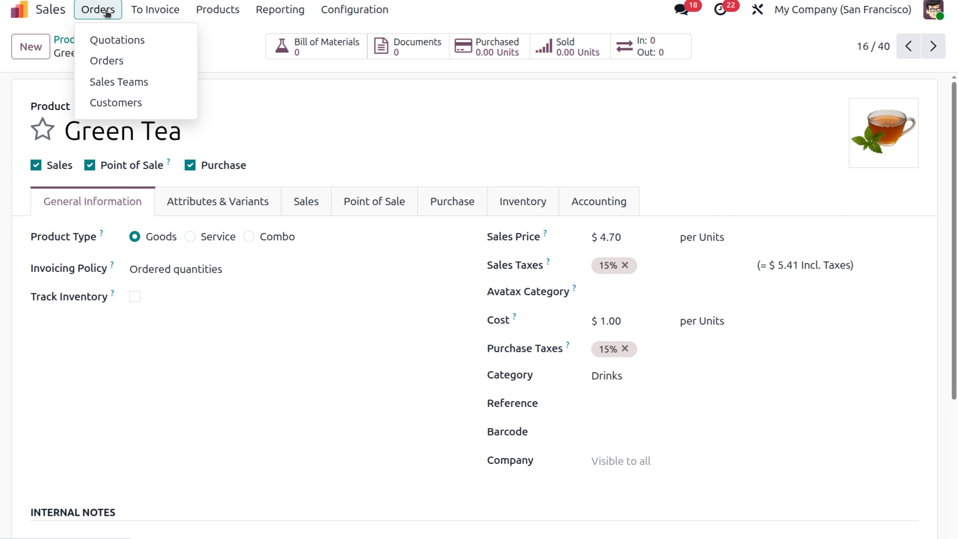
pyautogui.click(118, 39)
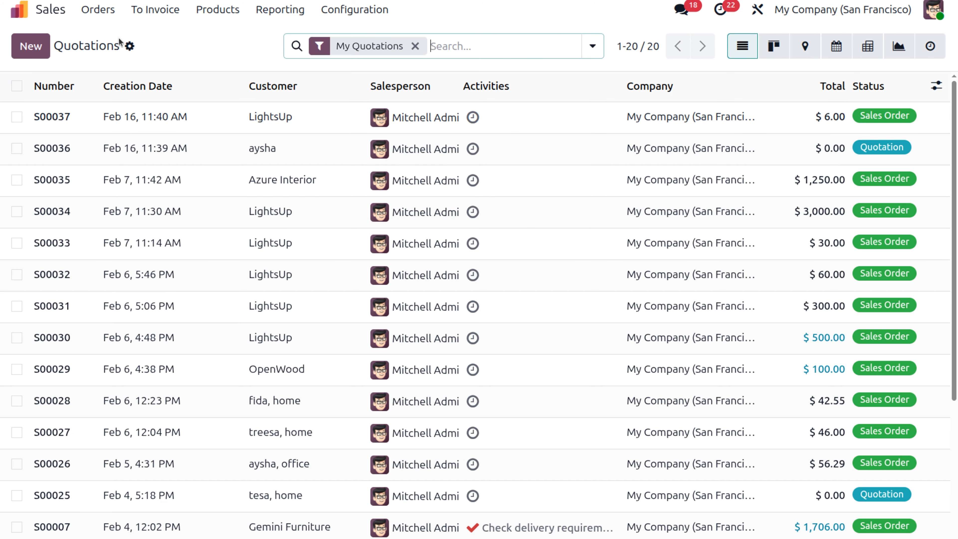
pyautogui.click(25, 54)
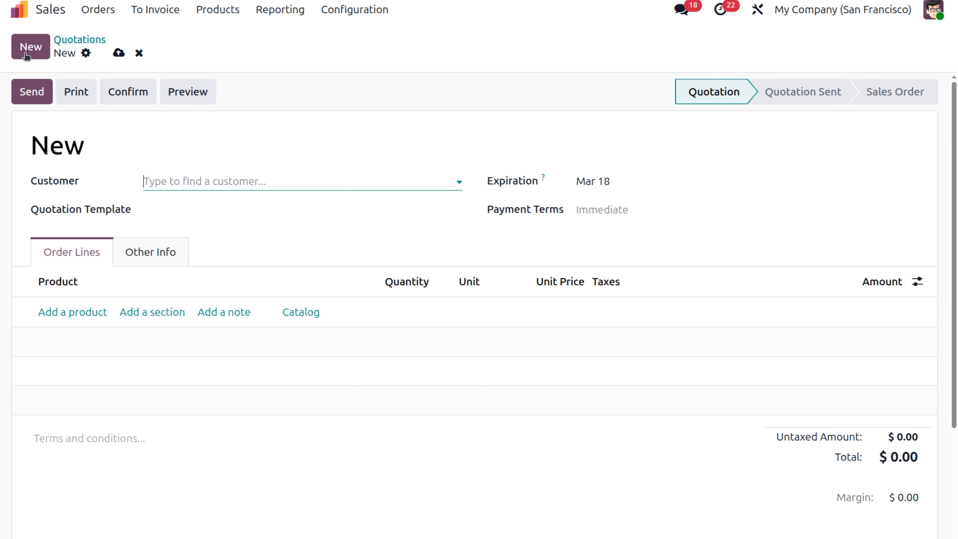
pyautogui.click(192, 181)
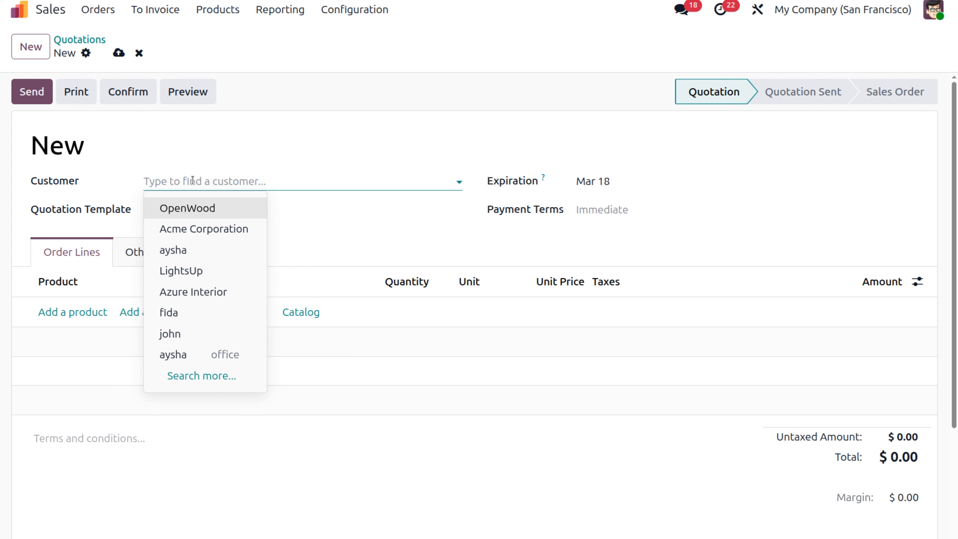
pyautogui.click(197, 250)
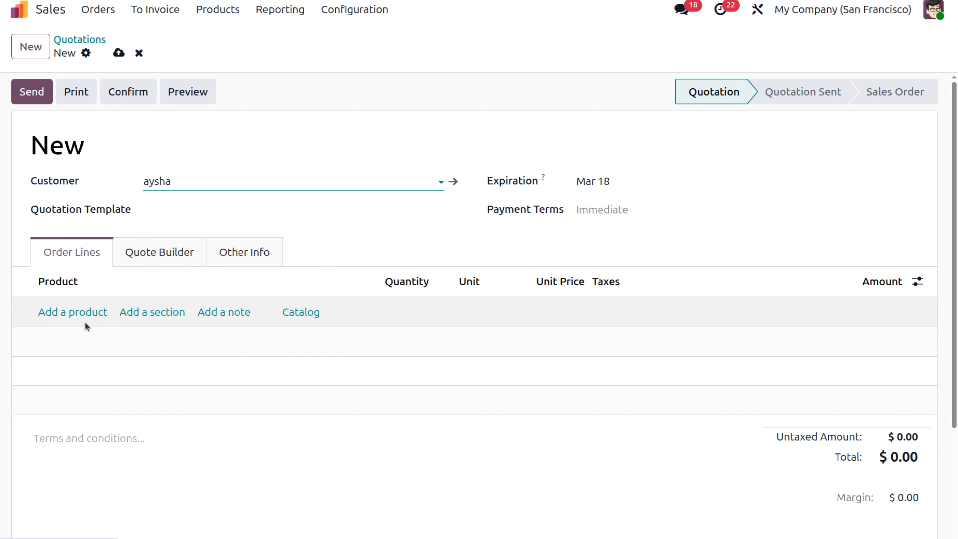
# Add Green Tea as an order line on the quotation with a quantity of 10
pyautogui.click(89, 313)
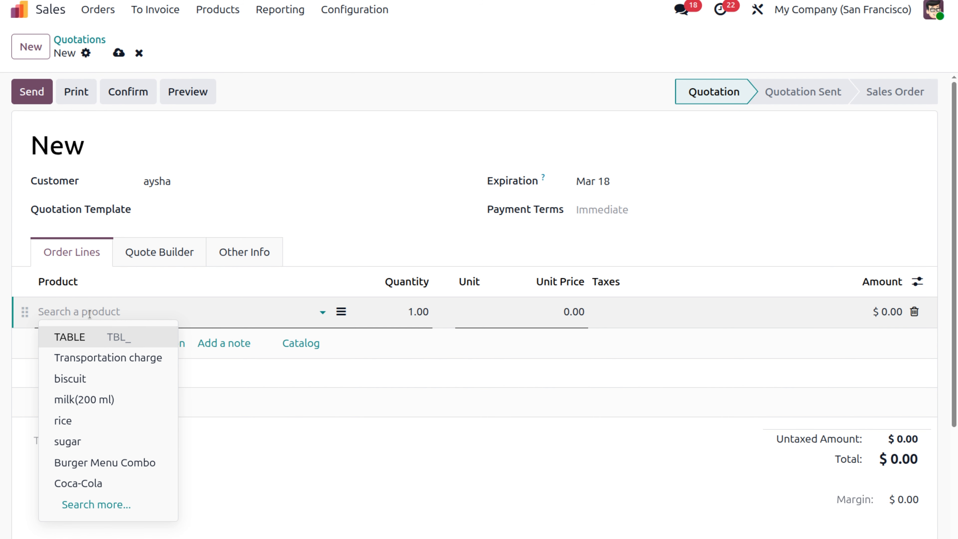
pyautogui.write('gre')
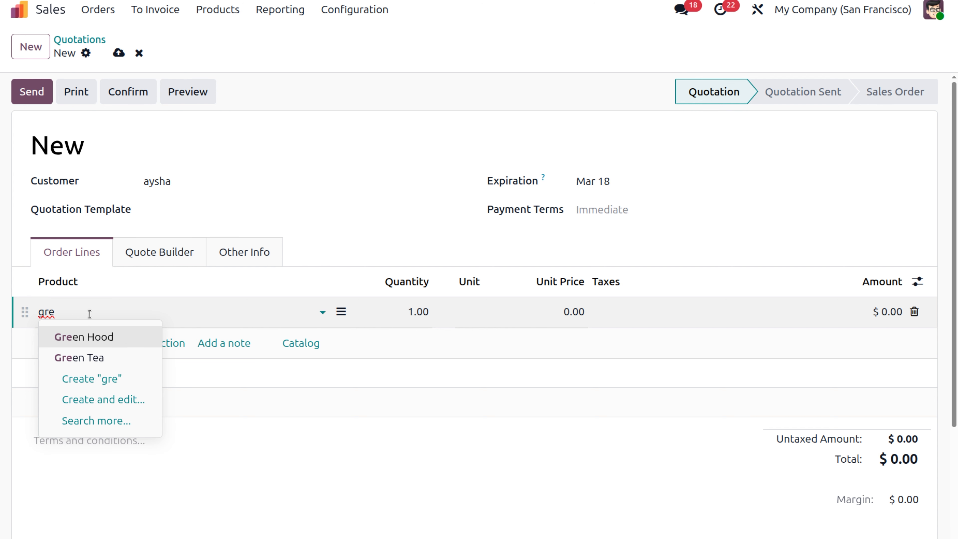
pyautogui.click(94, 358)
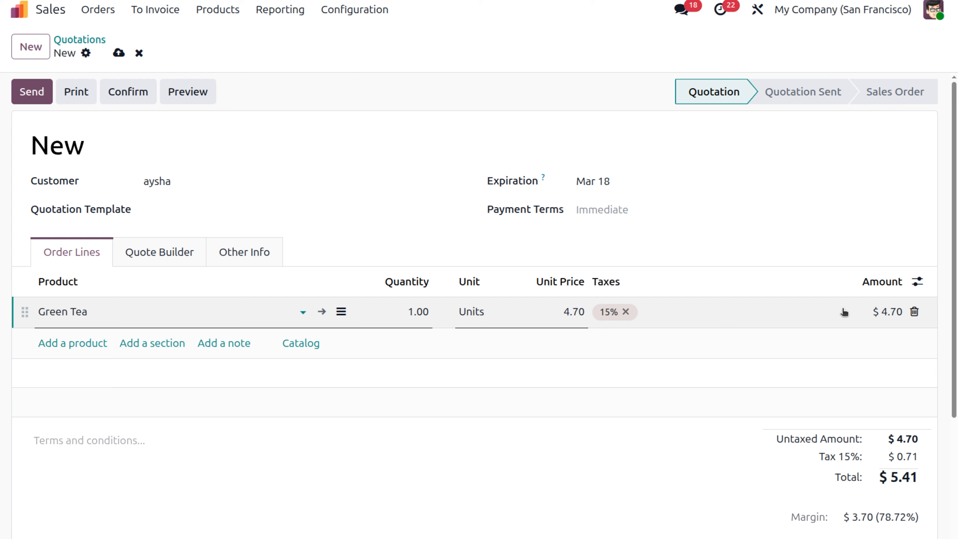
pyautogui.click(416, 313)
pyautogui.press('BackSpace')
pyautogui.write('10')
pyautogui.click(381, 426)
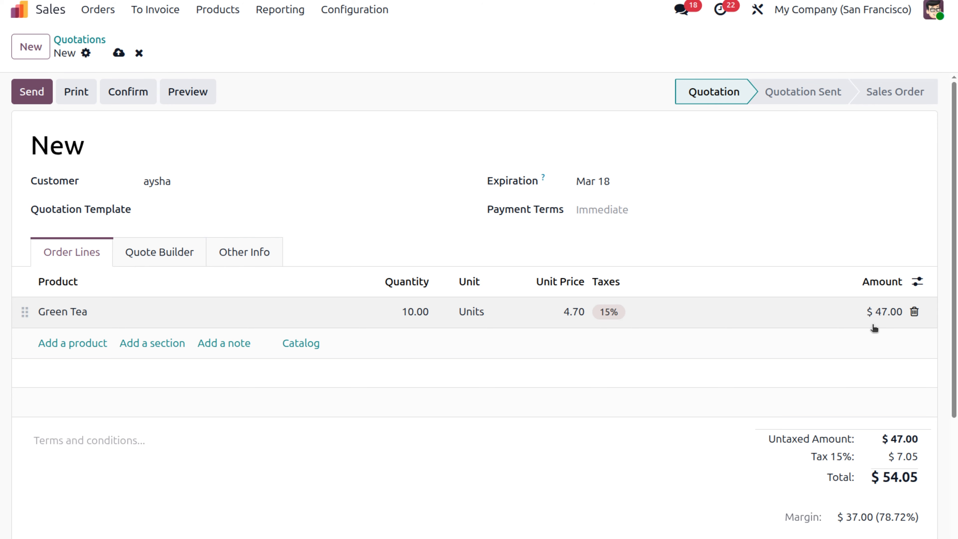
# Check the quotation's margin and confirm the quotation as a sales order
pyautogui.scroll(-5, 875, 329)
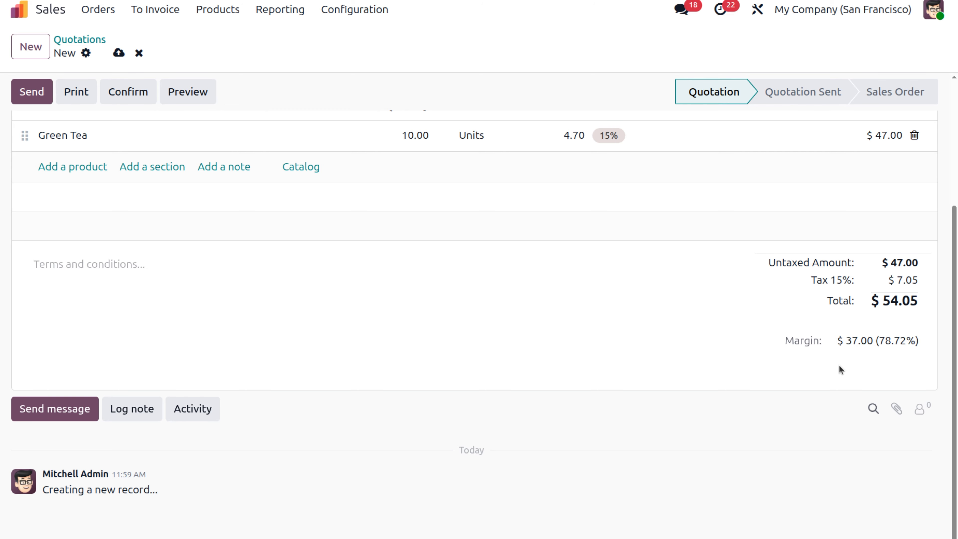
pyautogui.click(137, 99)
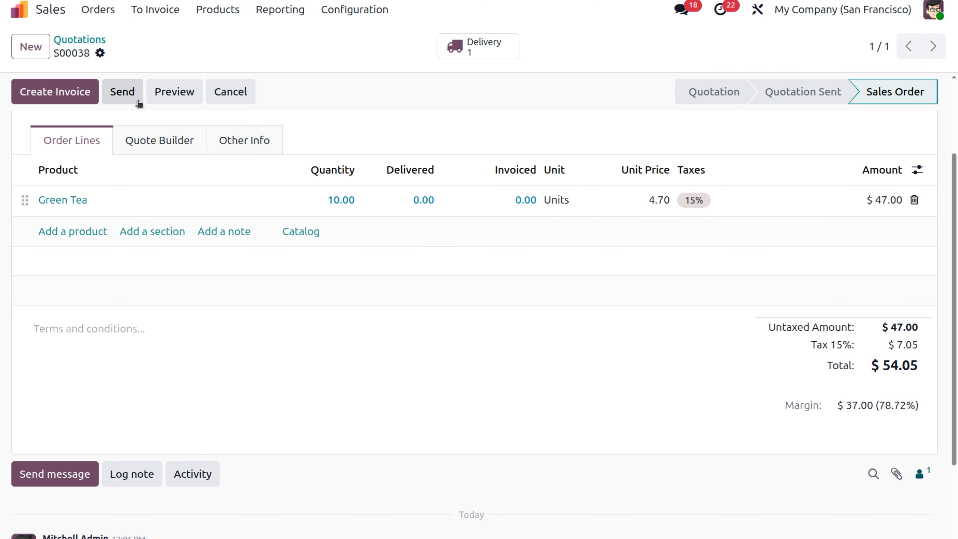
# Create a regular invoice from the sales order and confirm the draft invoice
pyautogui.click(63, 92)
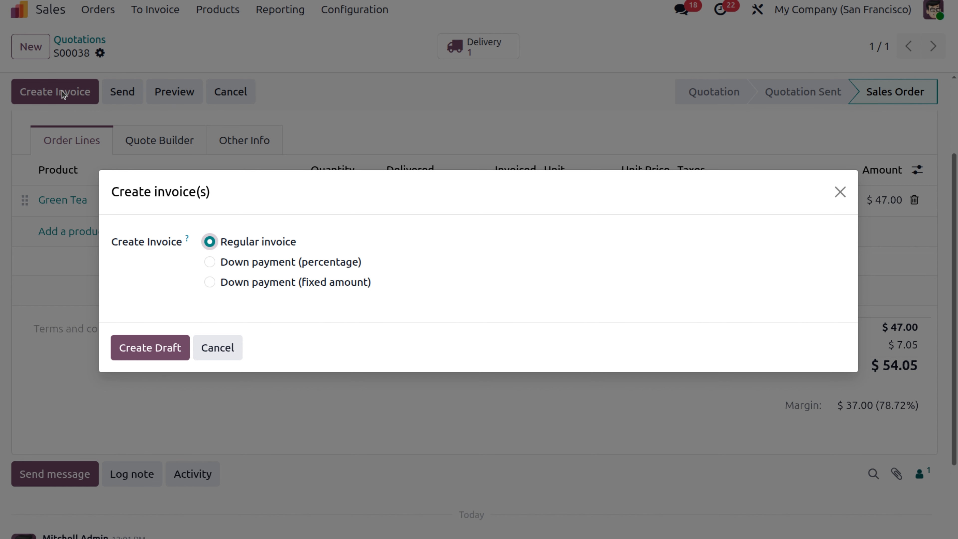
pyautogui.click(139, 351)
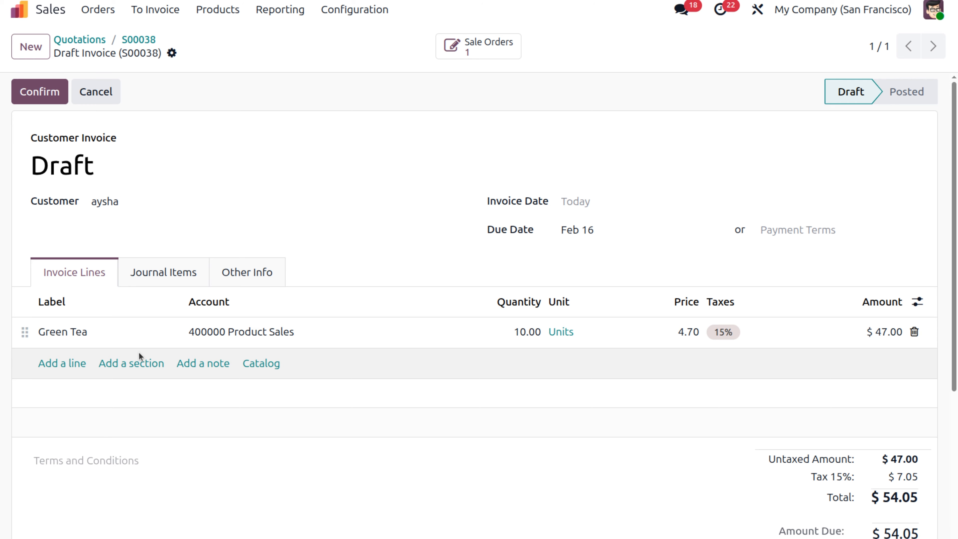
pyautogui.click(43, 92)
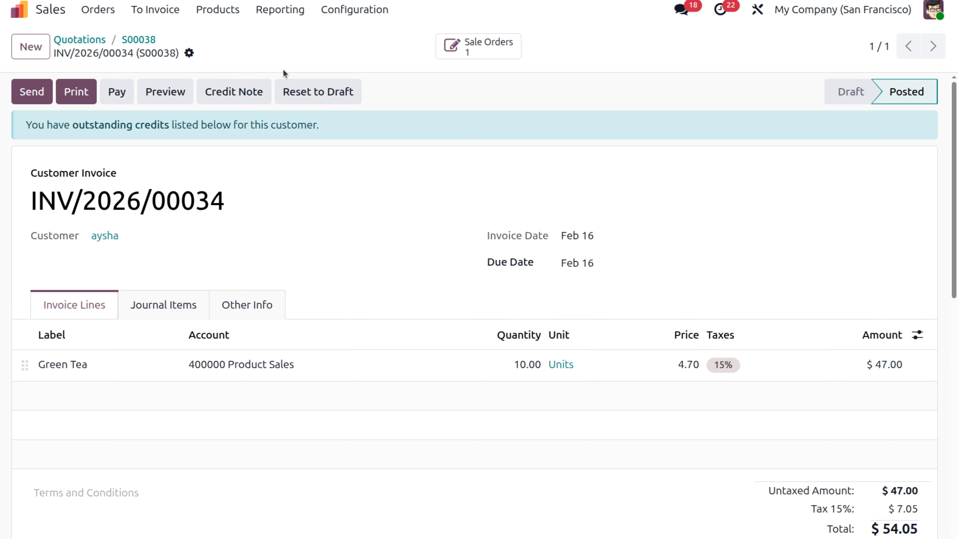
# Register the payment for the customer invoice and validate the resulting payment record
pyautogui.click(115, 92)
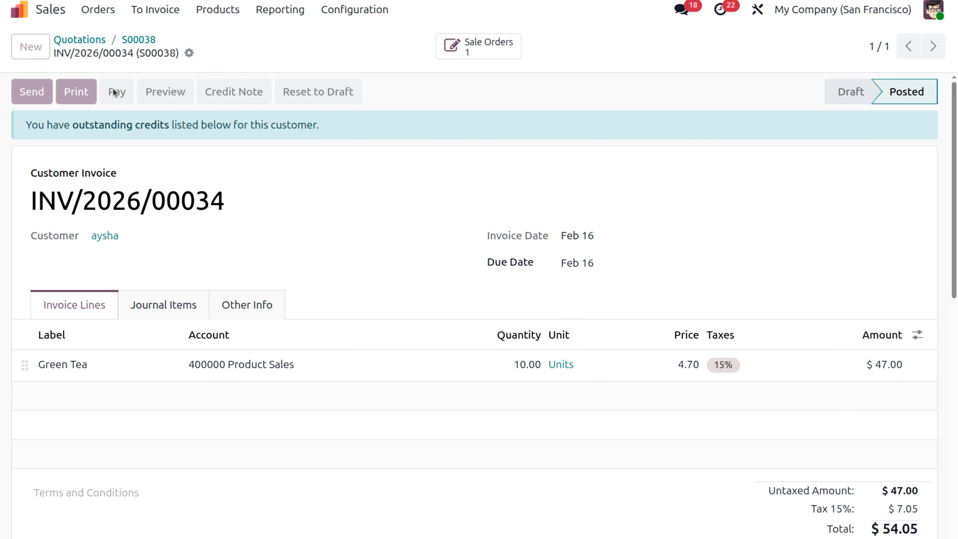
pyautogui.click(181, 363)
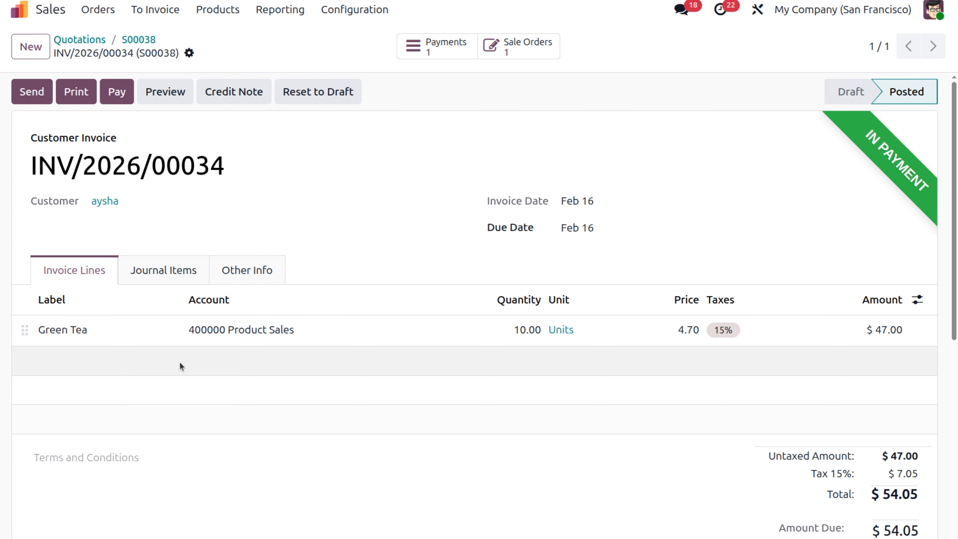
pyautogui.click(451, 56)
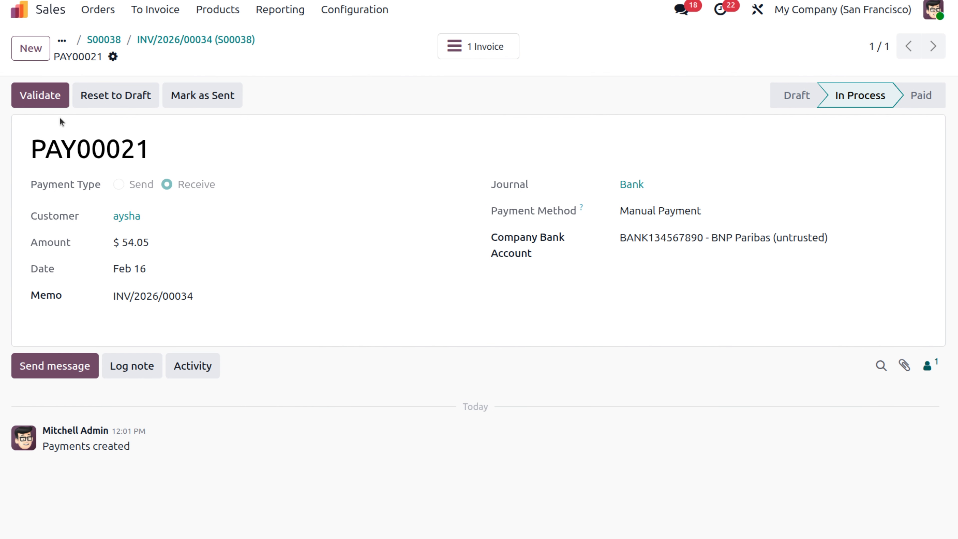
pyautogui.click(48, 97)
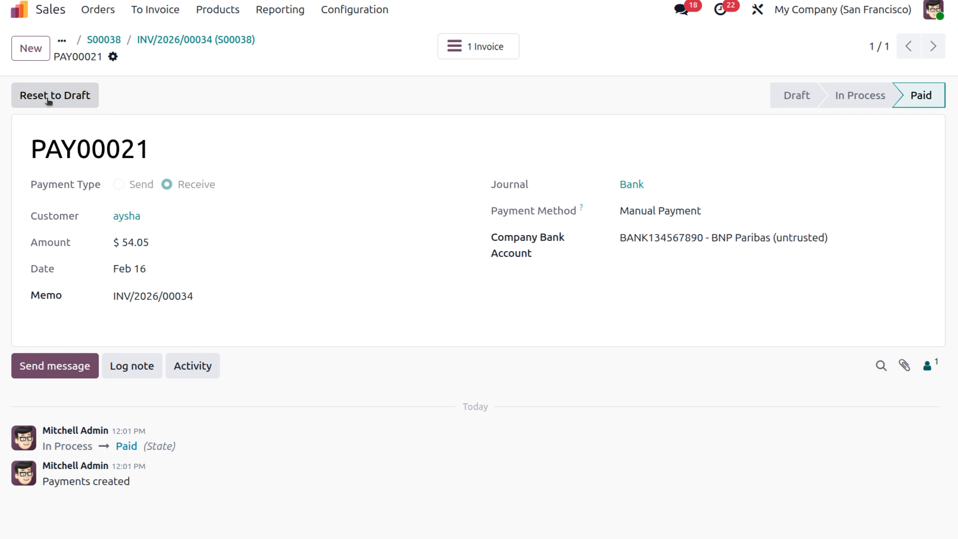
# Go back through the invoice to the sales order and validate its delivery of 10 units of Green Tea
pyautogui.click(194, 38)
pyautogui.scroll(-4, 559, 332)
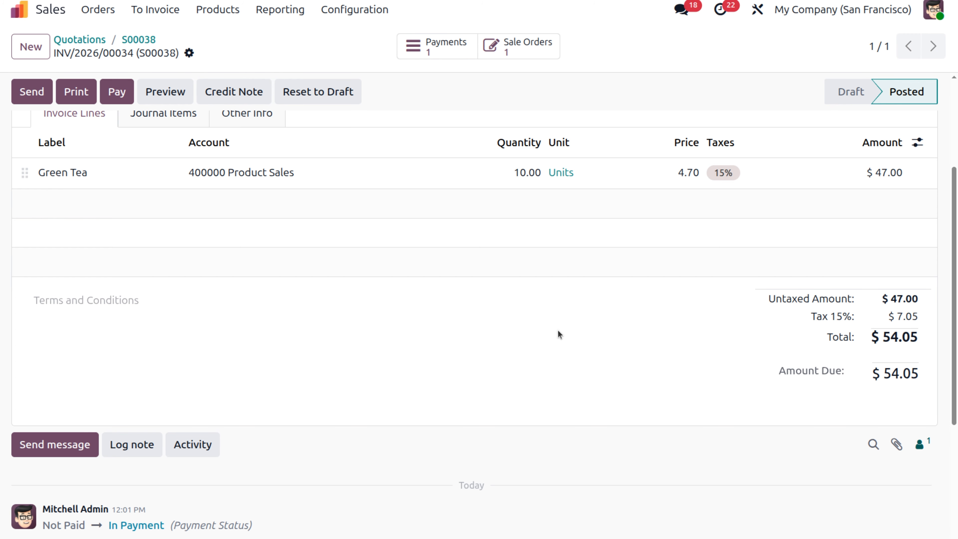
pyautogui.scroll(4, 476, 272)
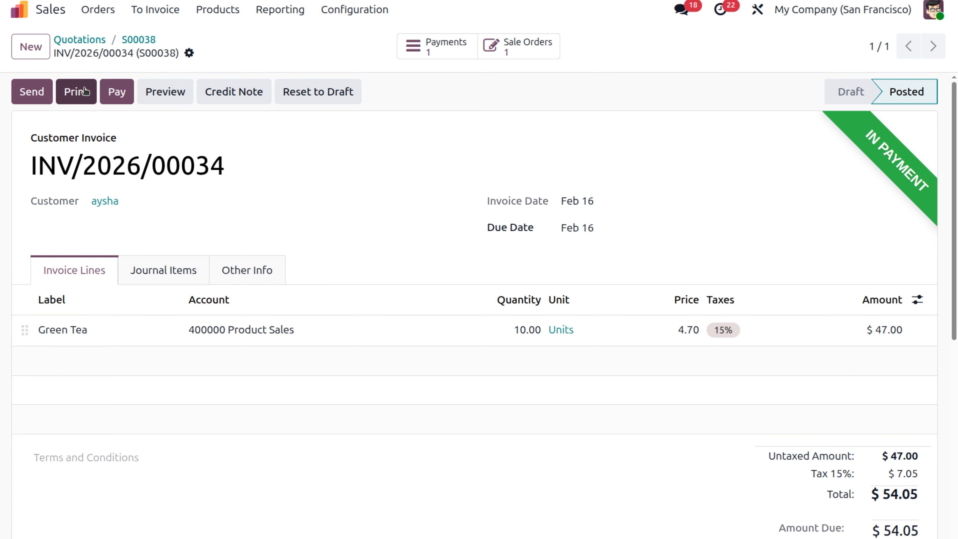
pyautogui.click(134, 40)
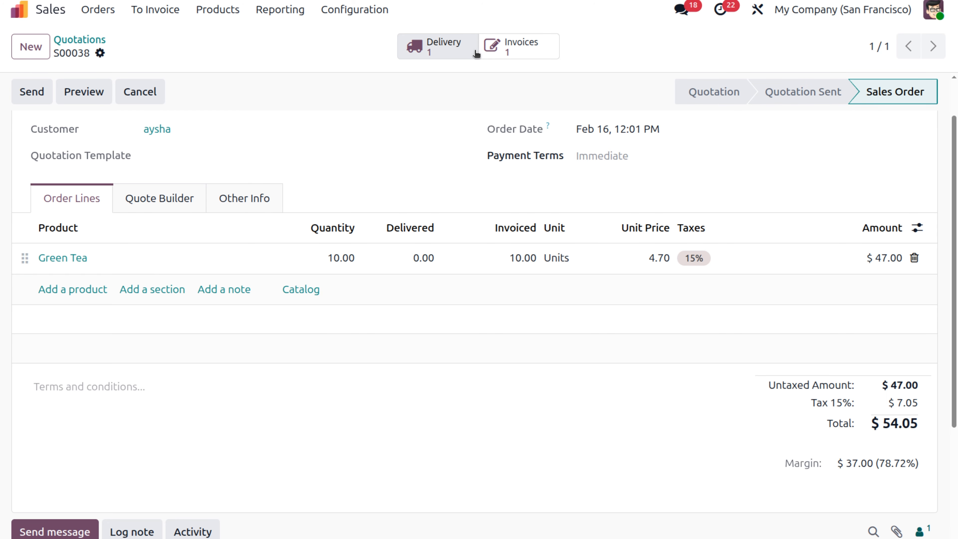
pyautogui.click(450, 49)
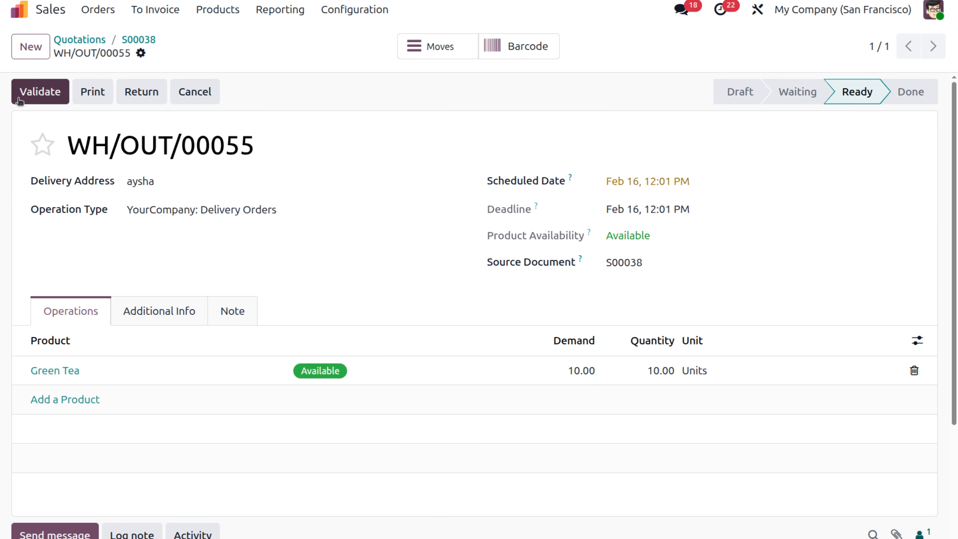
pyautogui.click(24, 97)
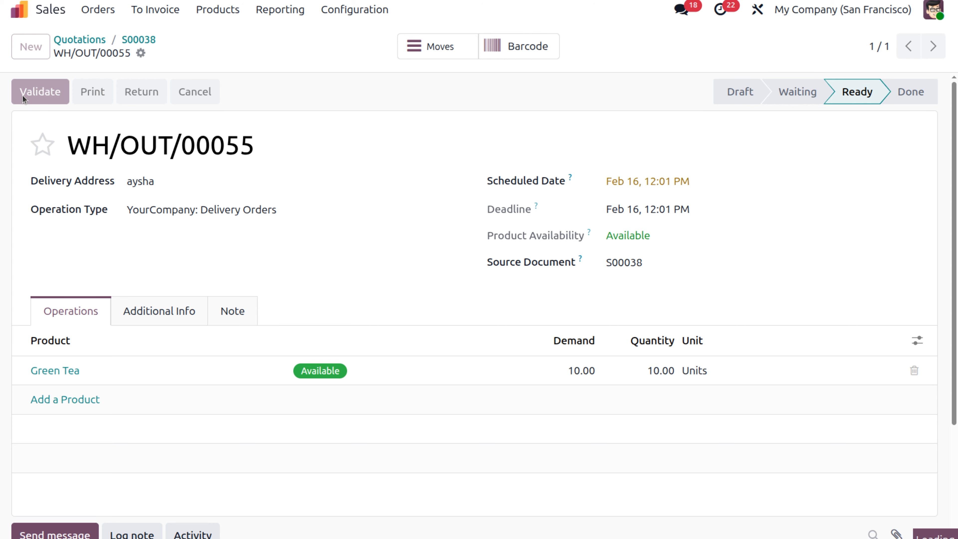
# Review the margin on the delivered sales order and return to the apps overview
pyautogui.click(144, 39)
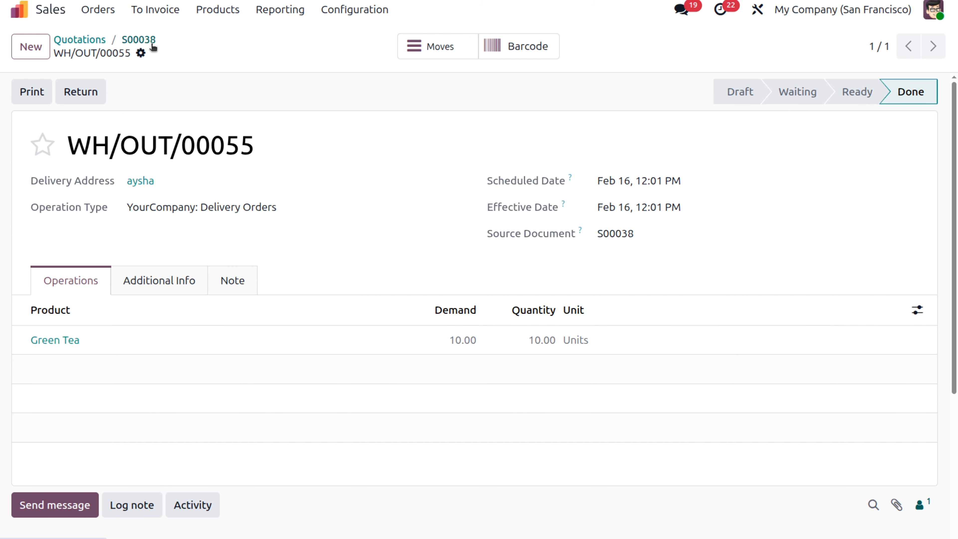
pyautogui.scroll(-3, 656, 430)
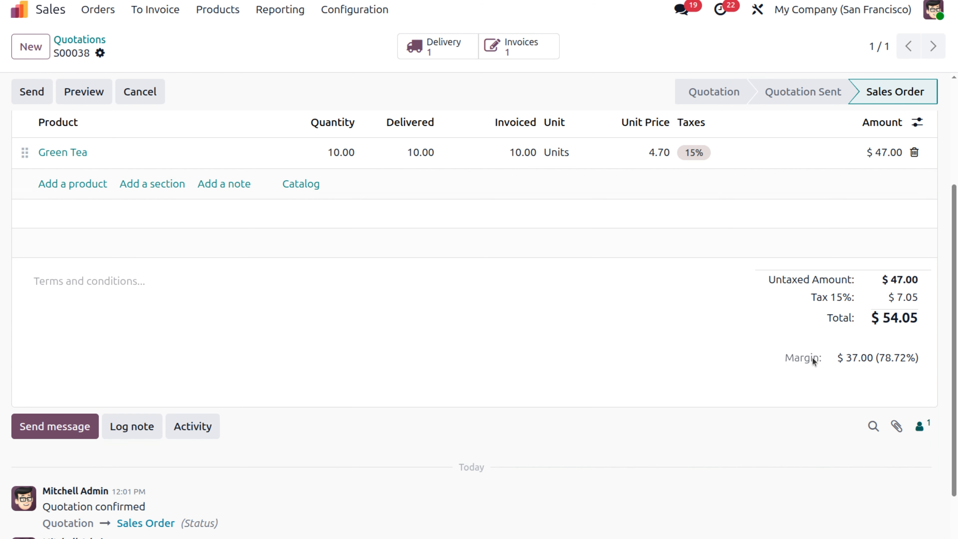
pyautogui.scroll(4, 210, 266)
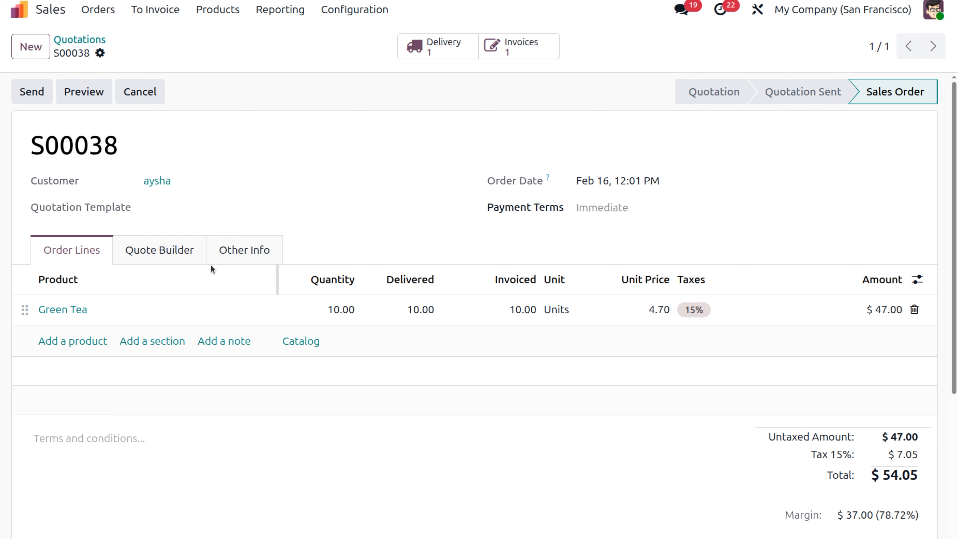
pyautogui.click(19, 10)
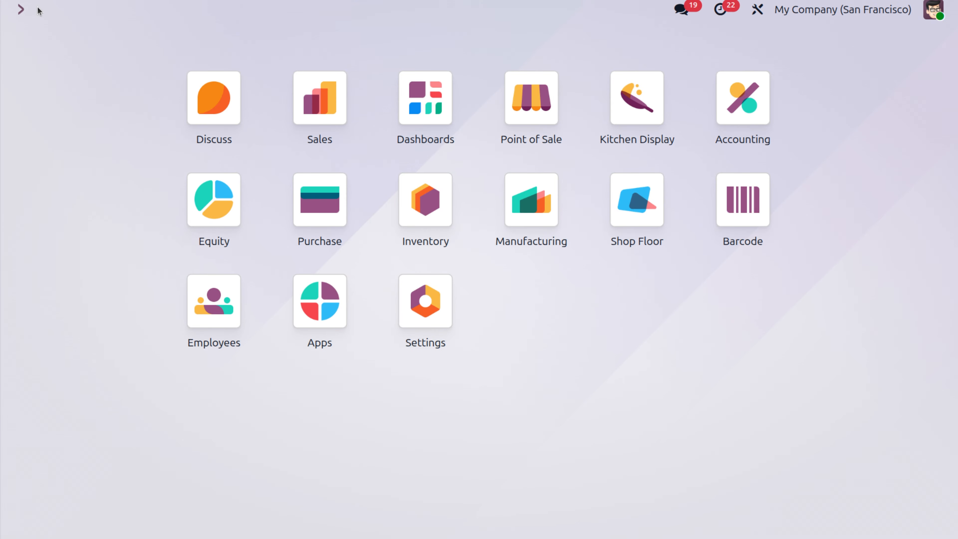
# Find the Accounting app by searching for "acc" and open its configuration settings
pyautogui.write('acc')
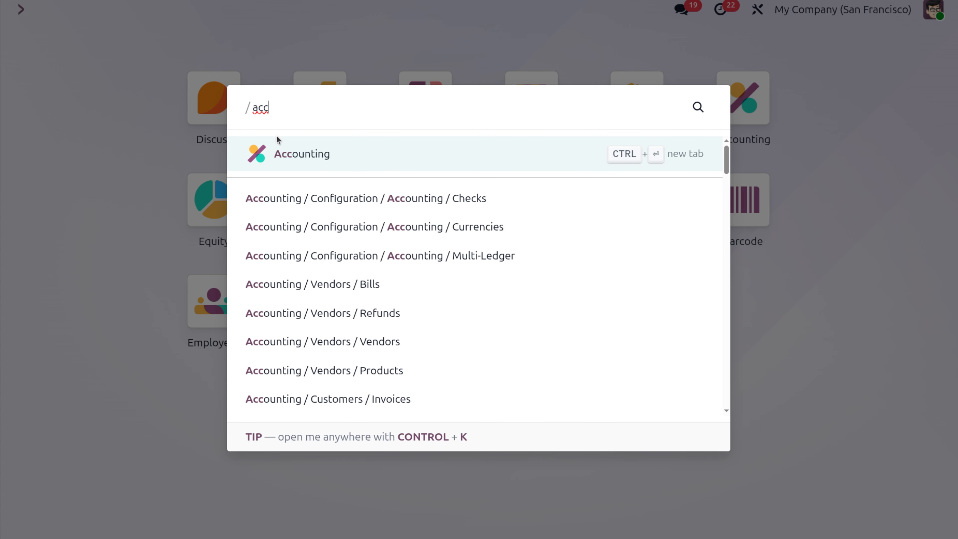
pyautogui.click(264, 161)
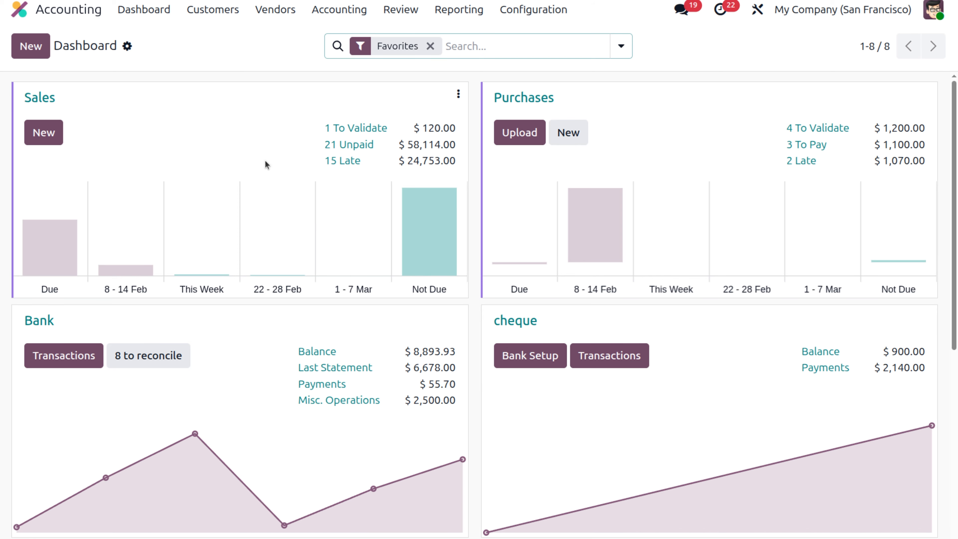
pyautogui.click(540, 11)
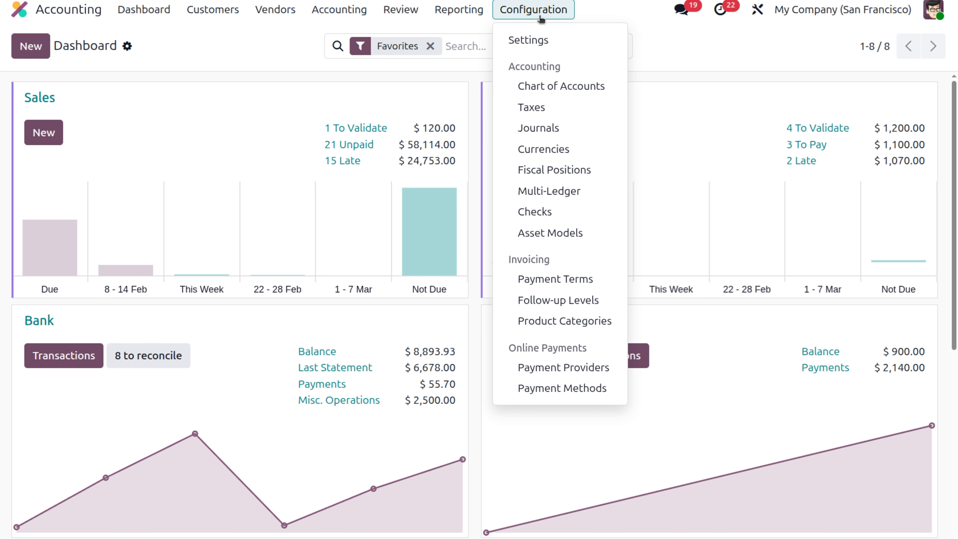
pyautogui.click(545, 40)
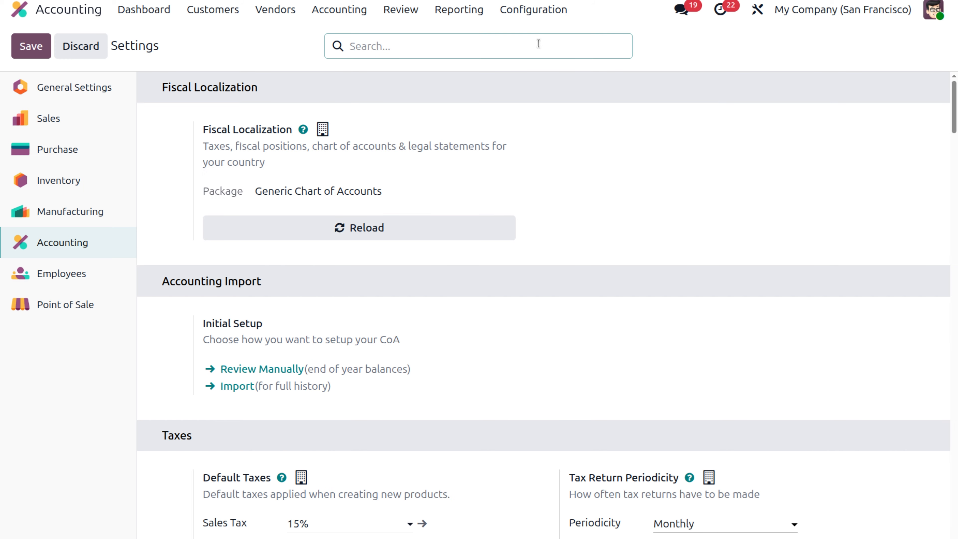
# Check the Margin Analysis option in the Analytics section of the accounting settings and save the settings
pyautogui.scroll(-15, 314, 280)
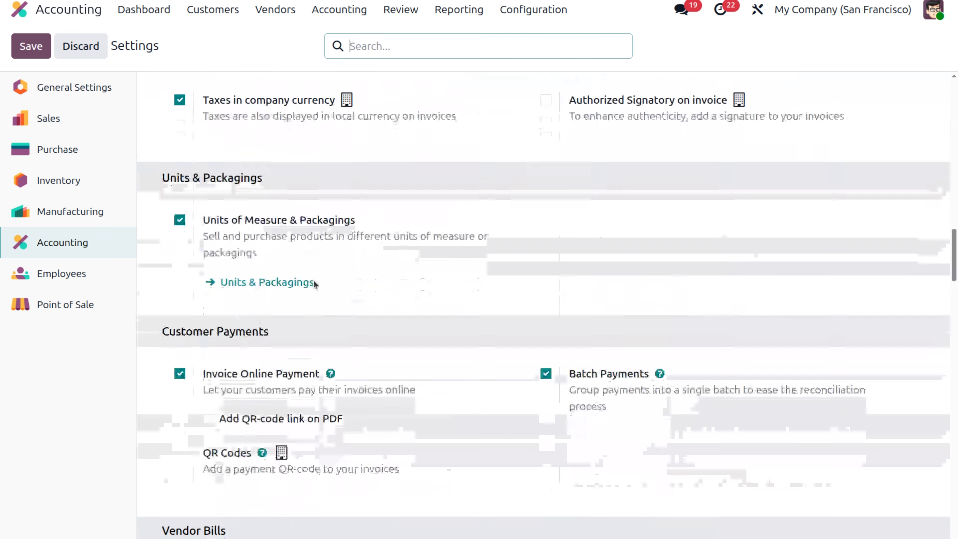
pyautogui.scroll(-15, 313, 280)
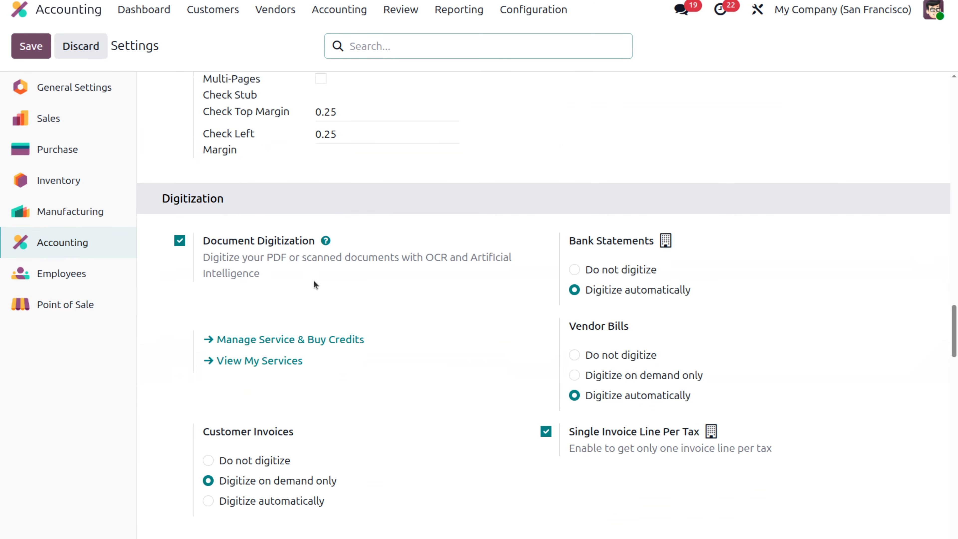
pyautogui.scroll(-20, 313, 280)
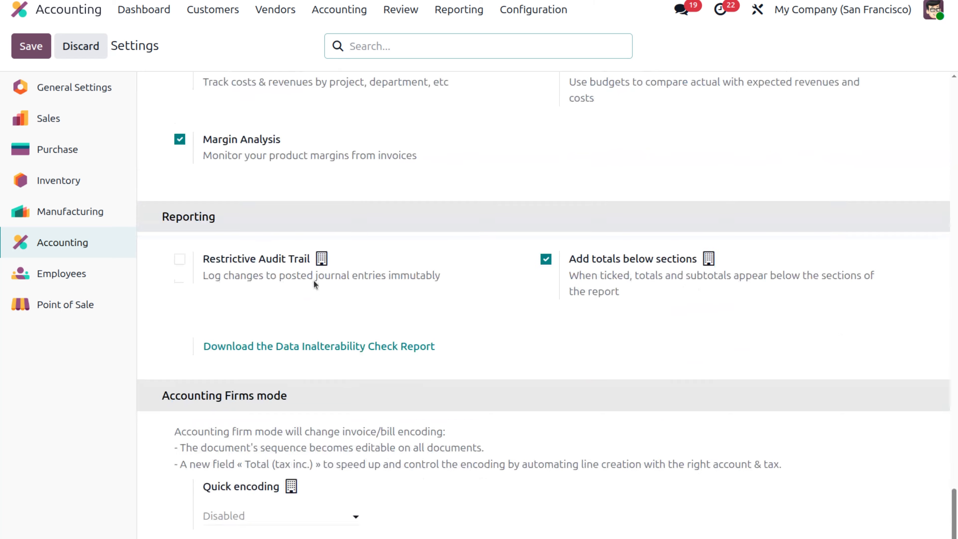
pyautogui.scroll(5, 314, 280)
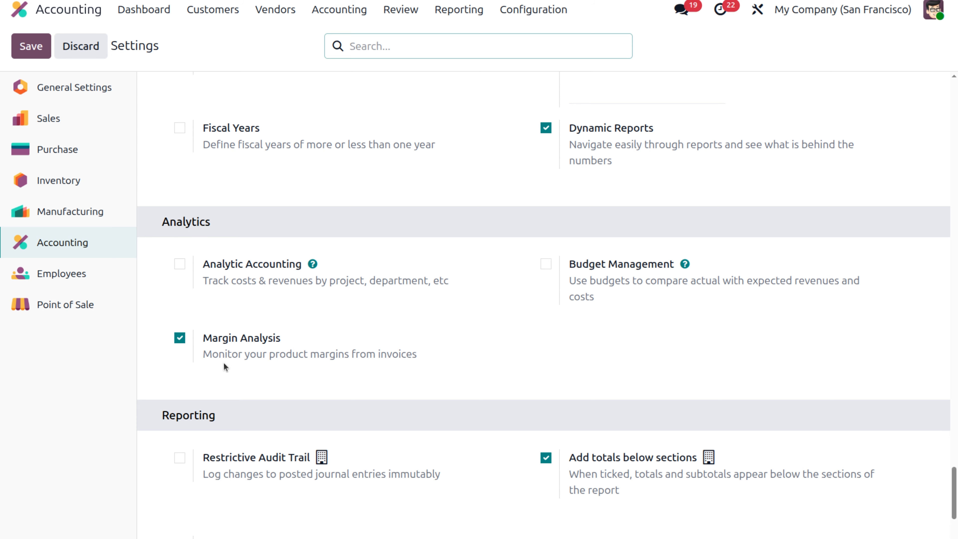
pyautogui.click(40, 50)
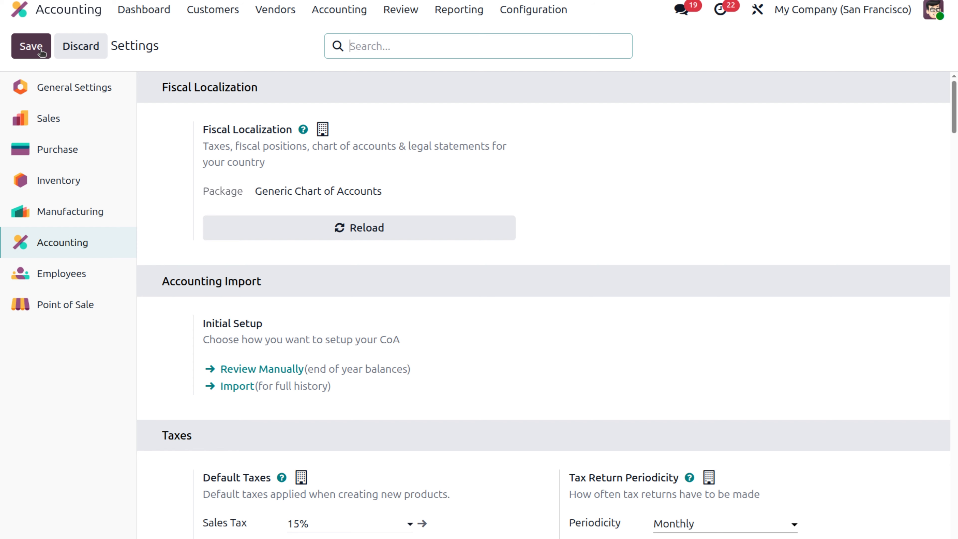
pyautogui.click(41, 51)
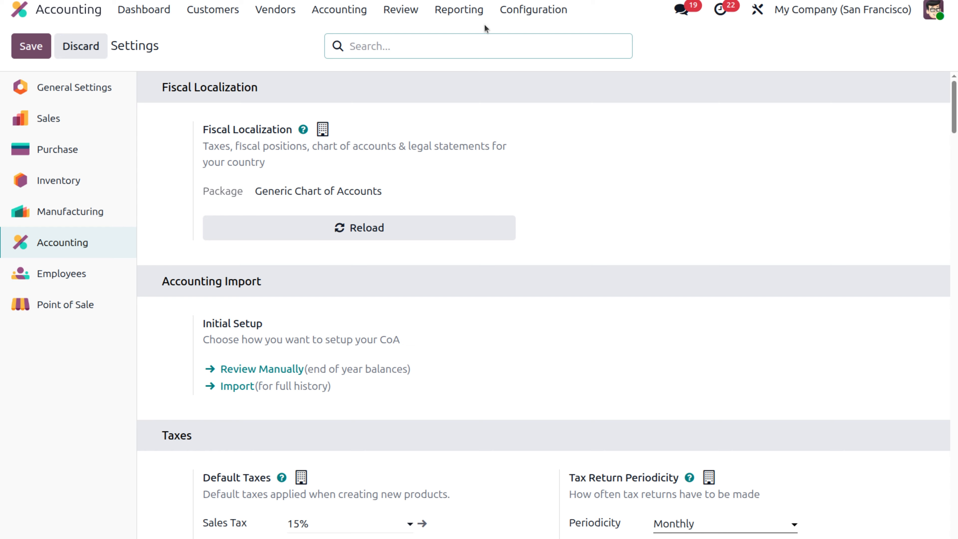
# Open the Invoice Analysis report and set its measure to Margin
pyautogui.click(458, 16)
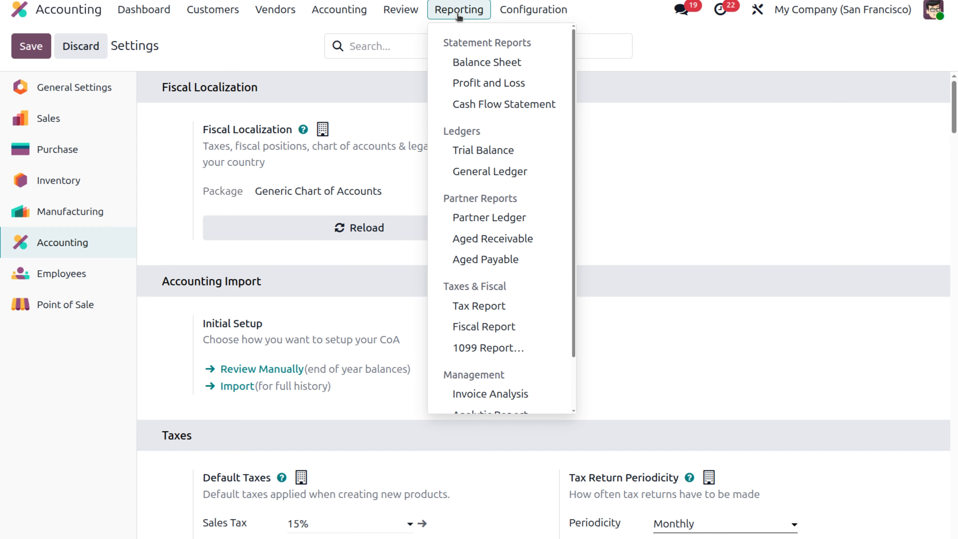
pyautogui.click(519, 395)
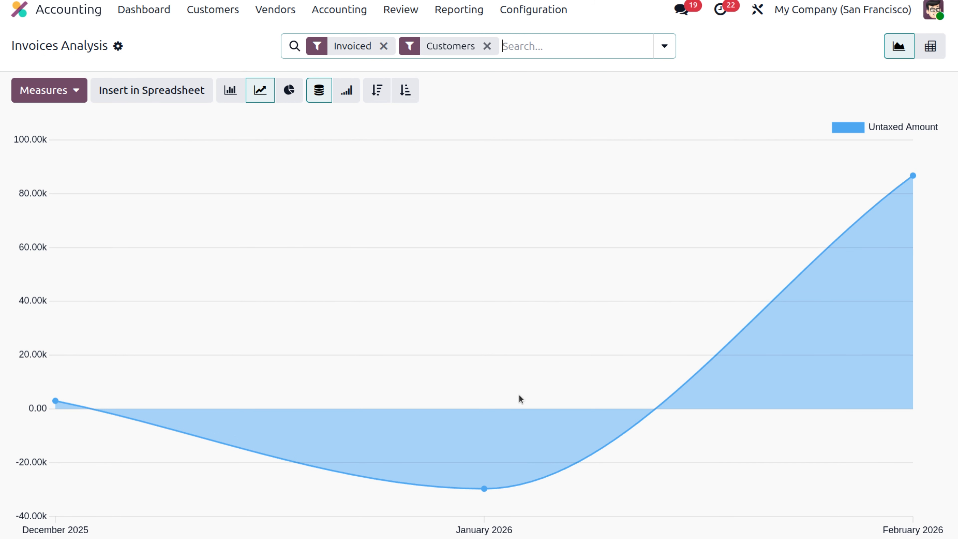
pyautogui.click(50, 90)
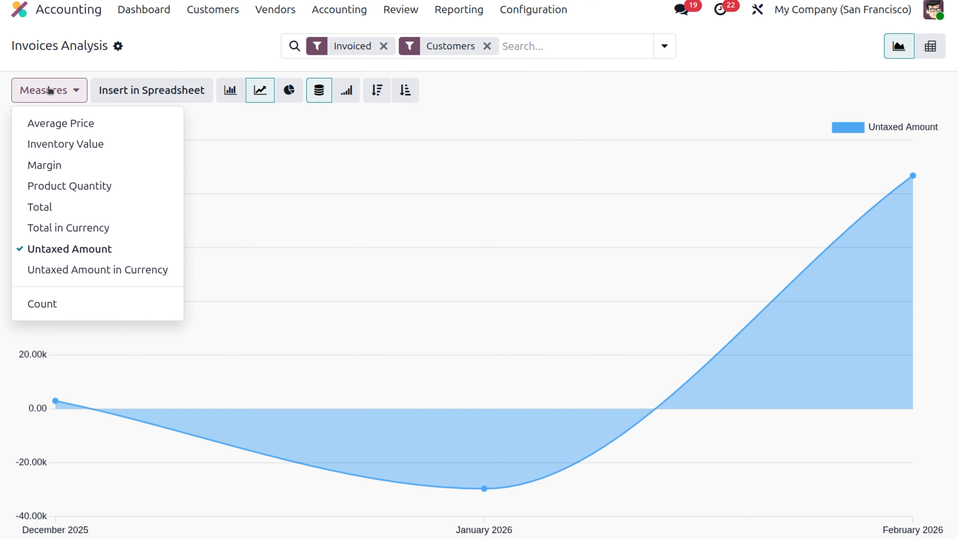
pyautogui.click(60, 166)
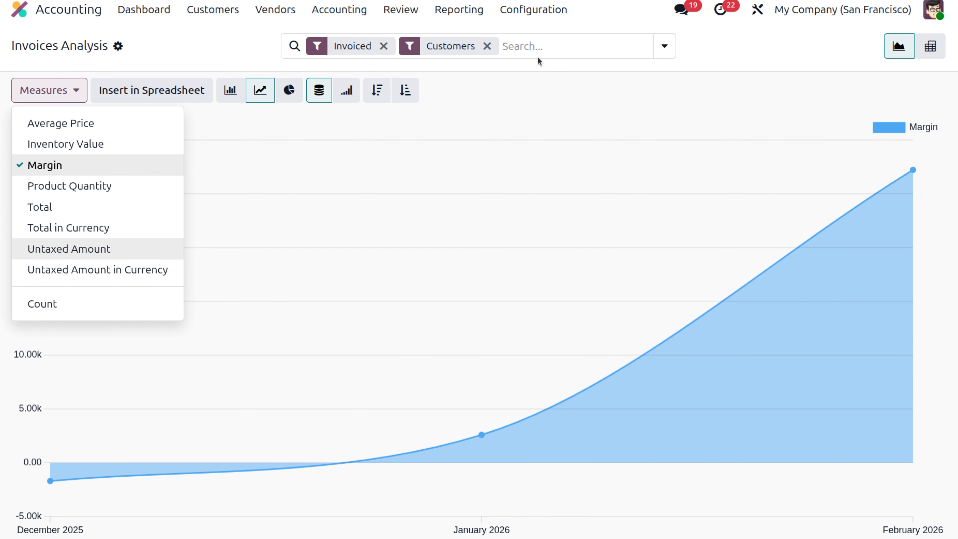
# Group the invoice margins by Product Category and display them as a pie chart
pyautogui.click(534, 46)
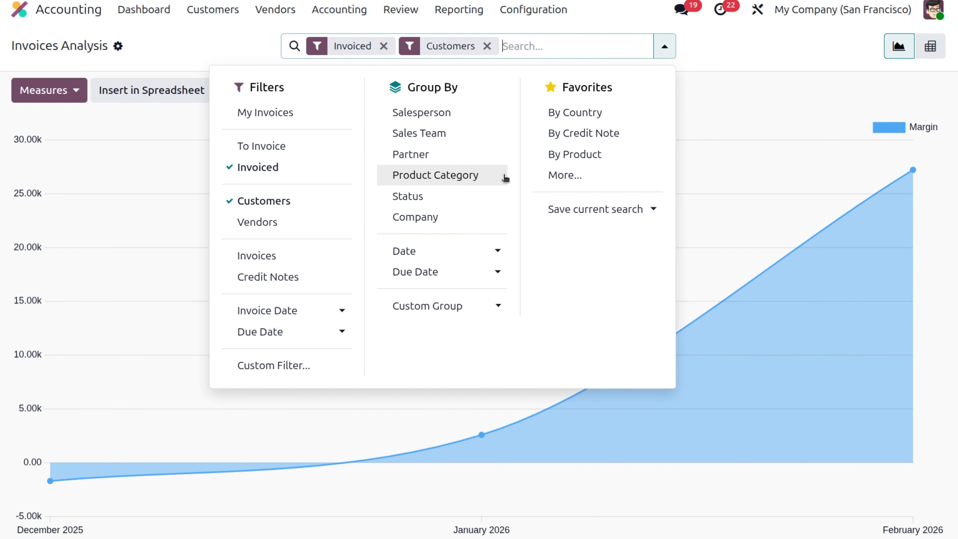
pyautogui.click(436, 176)
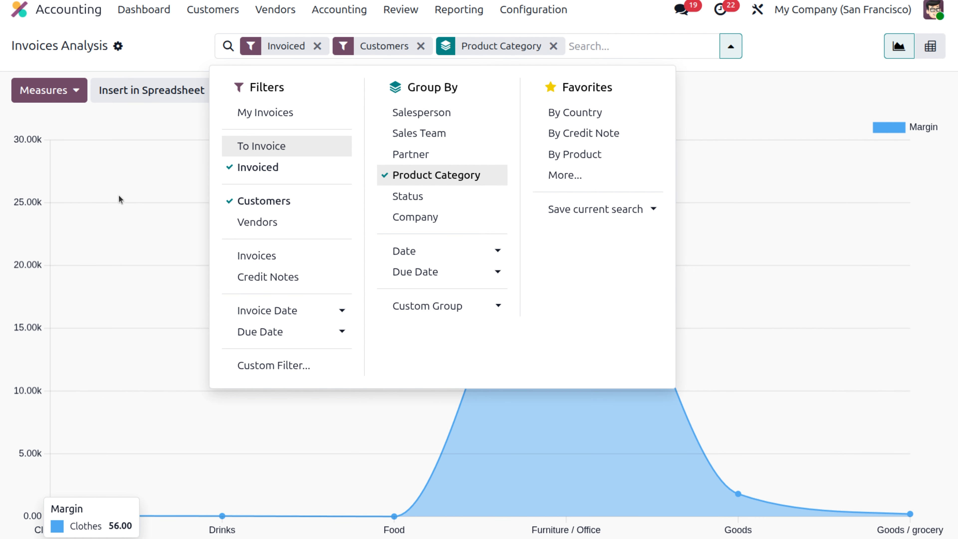
pyautogui.click(143, 231)
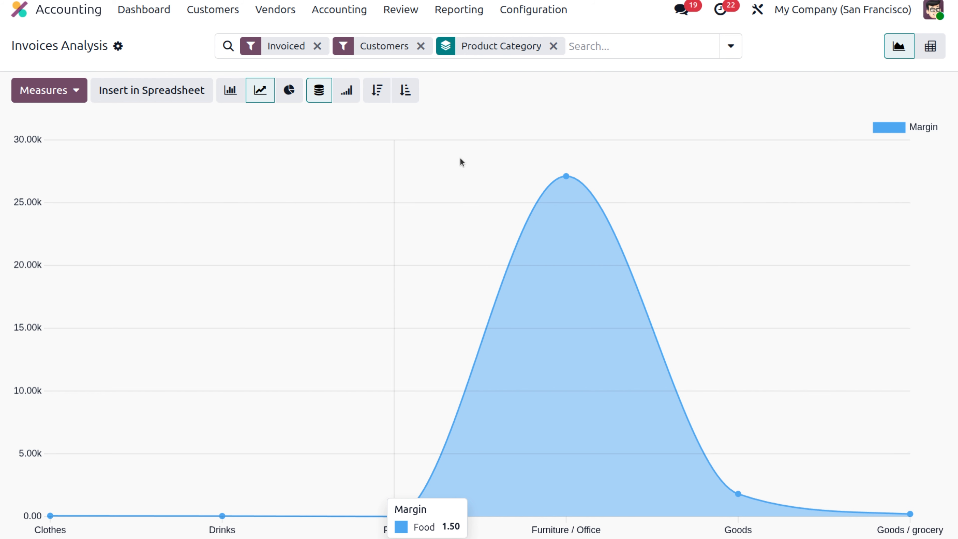
pyautogui.click(289, 89)
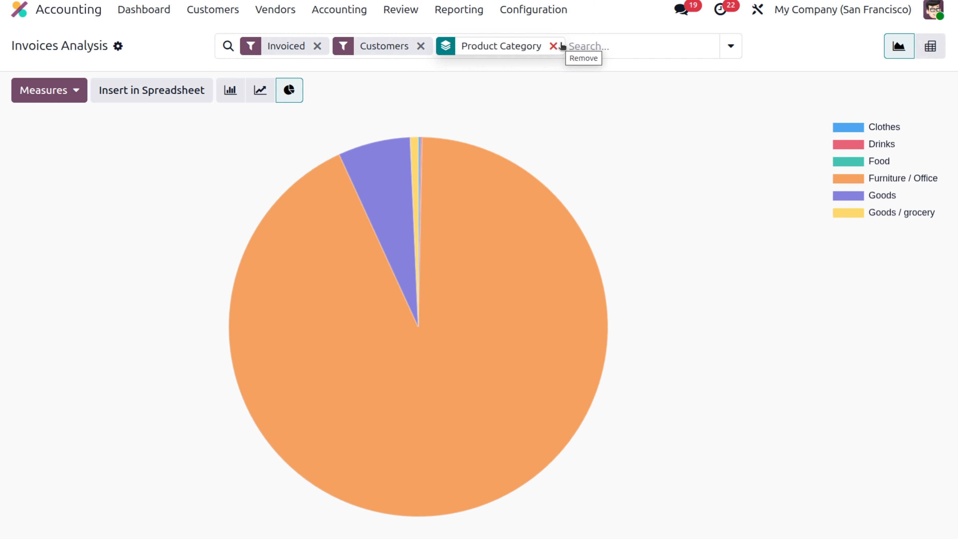
pyautogui.click(570, 47)
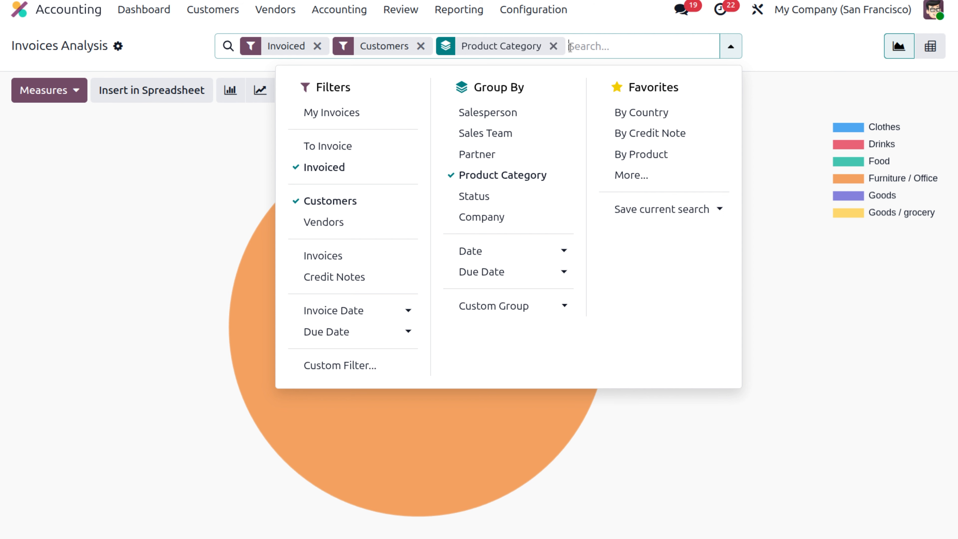
pyautogui.click(137, 234)
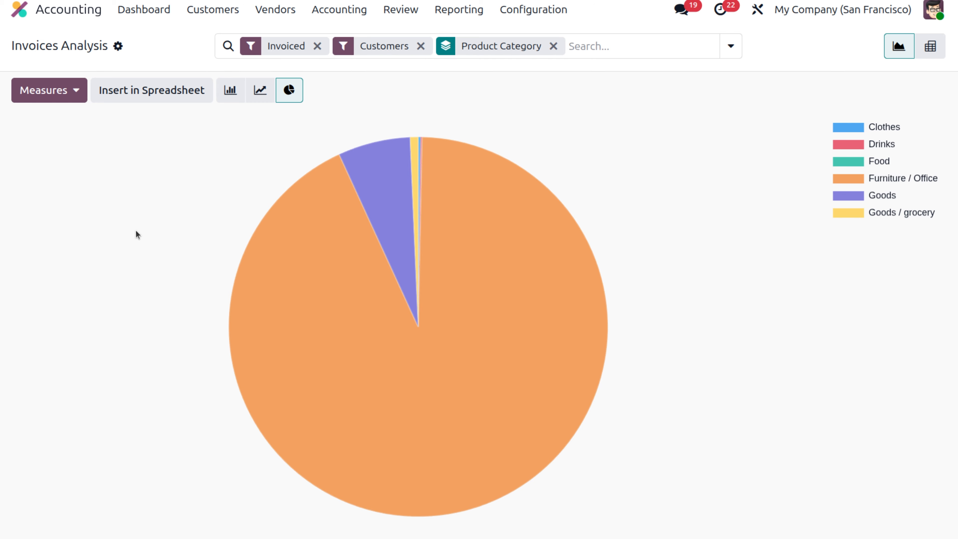
pyautogui.click(40, 97)
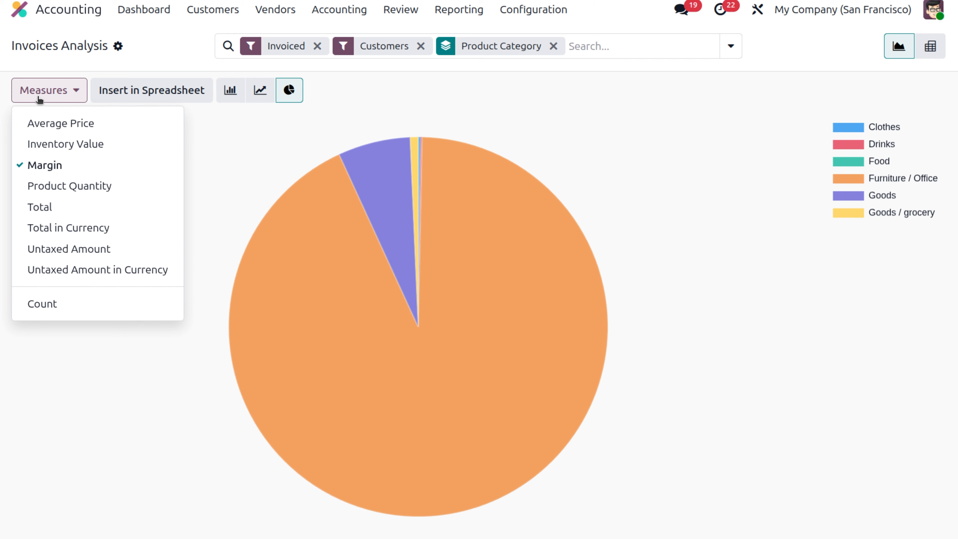